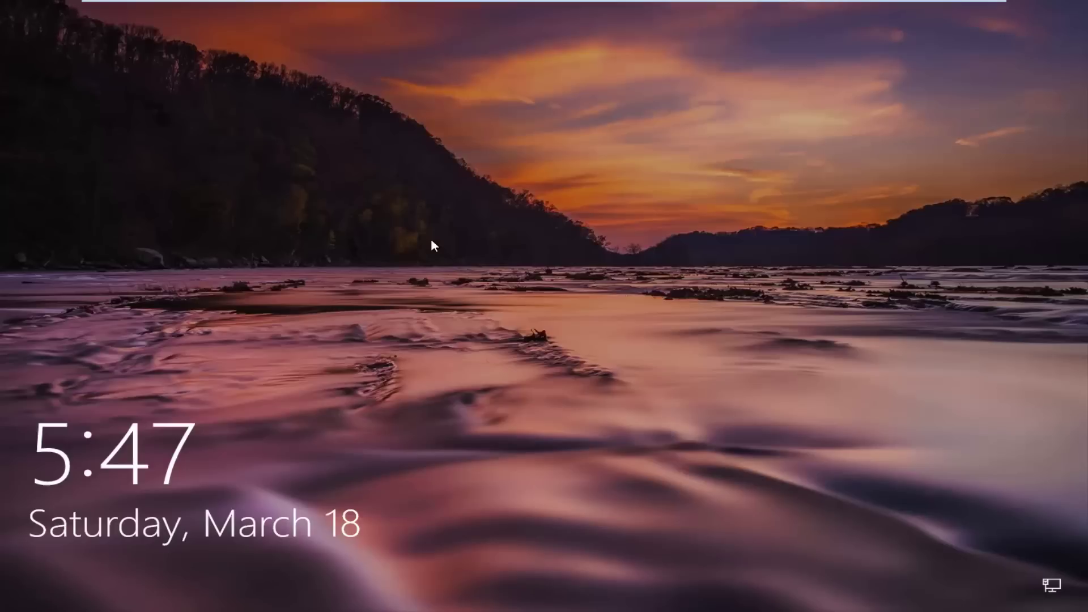
From the sign-in screen, restart Windows with the power icon to boot into Choose an option
{"action": "left_click", "coordinate": [361, 286]}
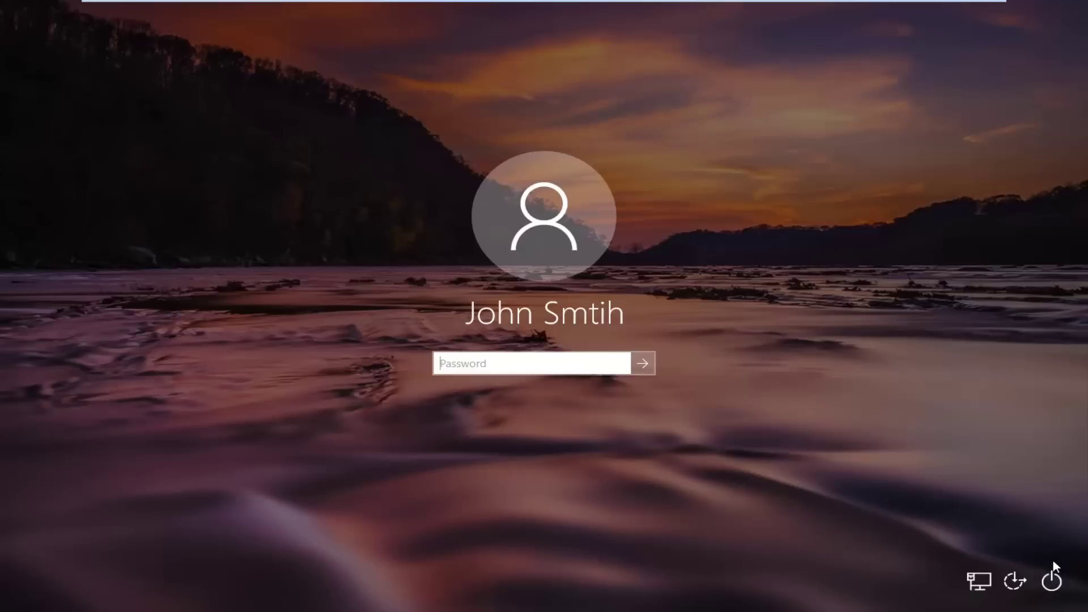
{"action": "left_click", "coordinate": [1051, 584]}
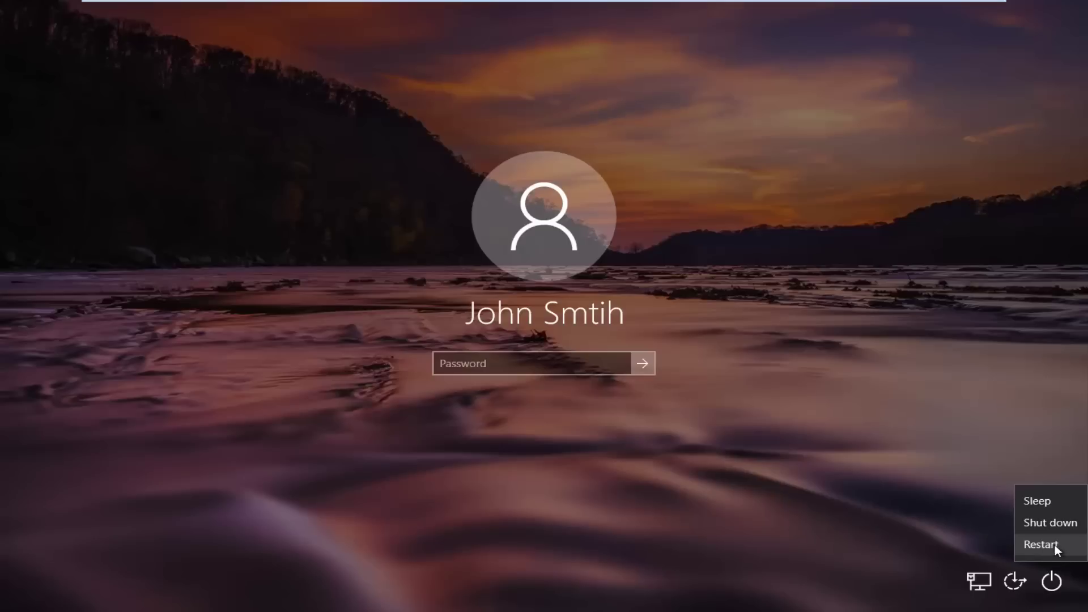
{"action": "left_click", "coordinate": [1043, 545]}
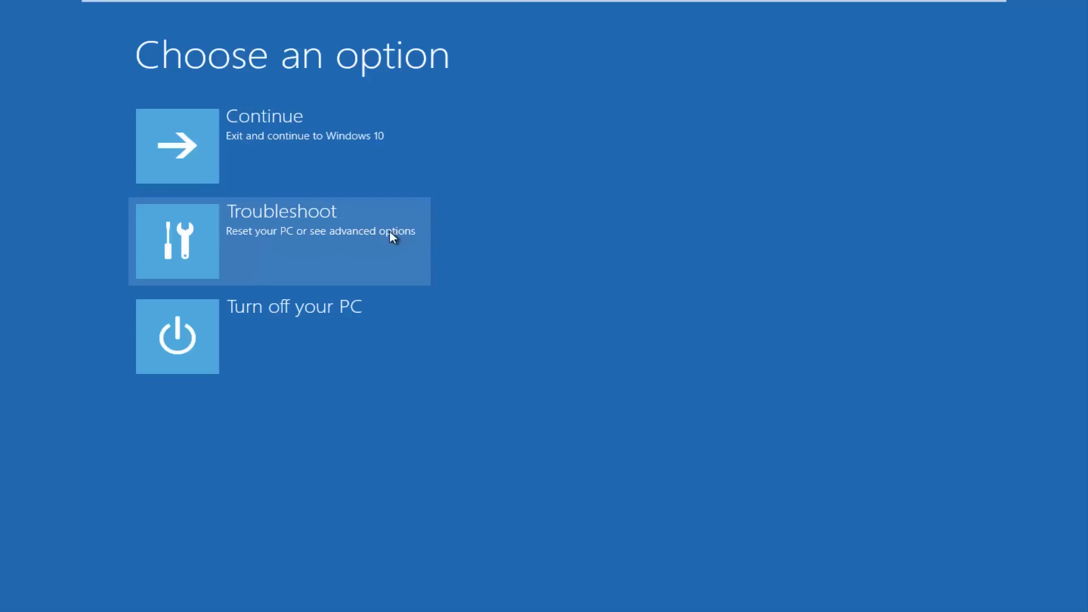
Open Troubleshoot > Advanced options > Startup Settings and restart into the boot options list
{"action": "left_click", "coordinate": [235, 240]}
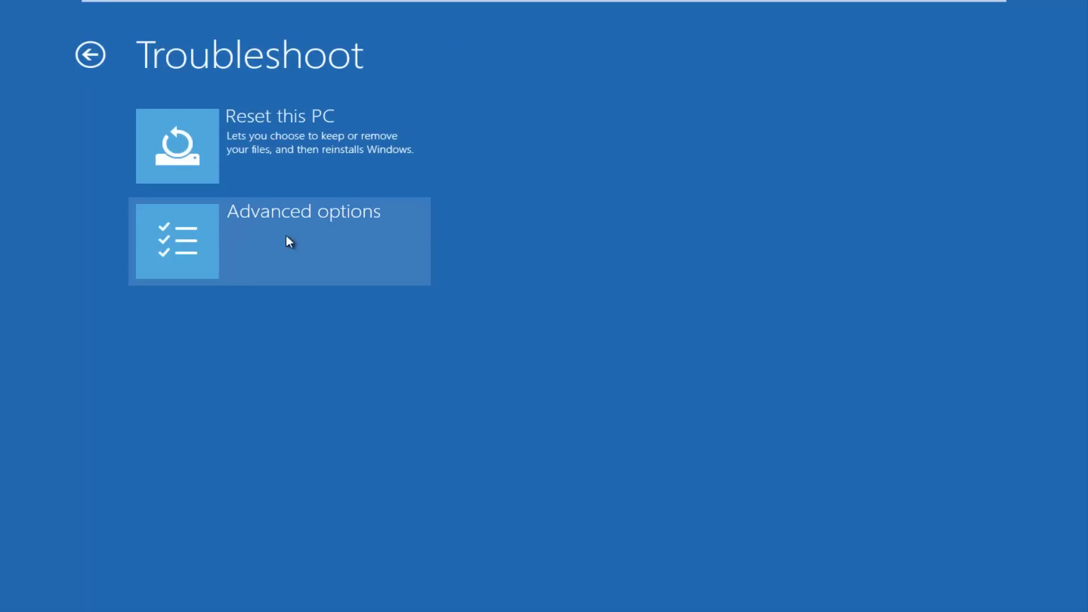
{"action": "left_click", "coordinate": [249, 240]}
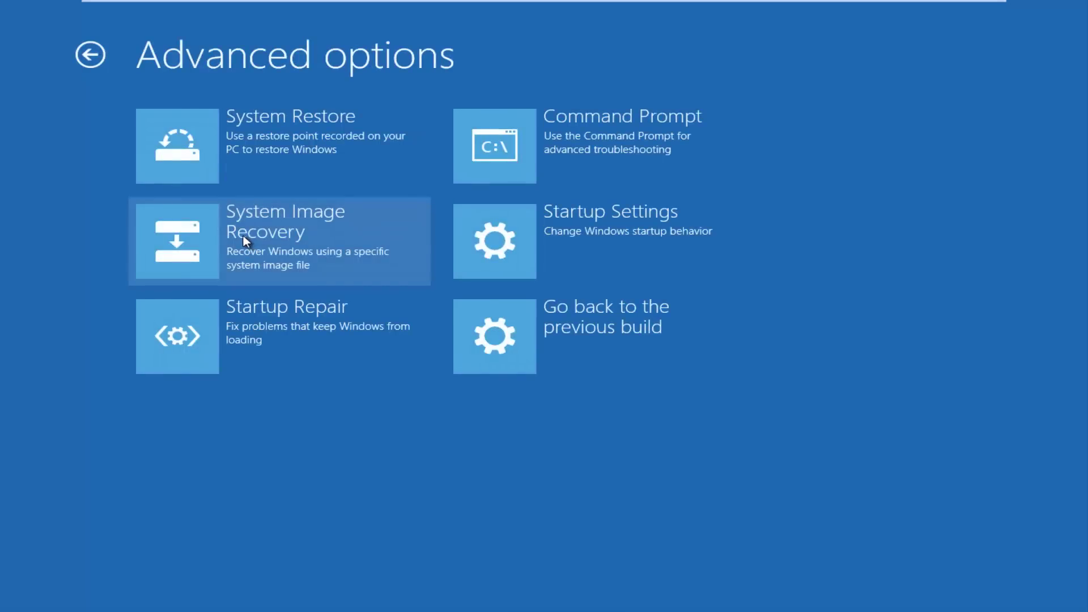
{"action": "left_click", "coordinate": [599, 225]}
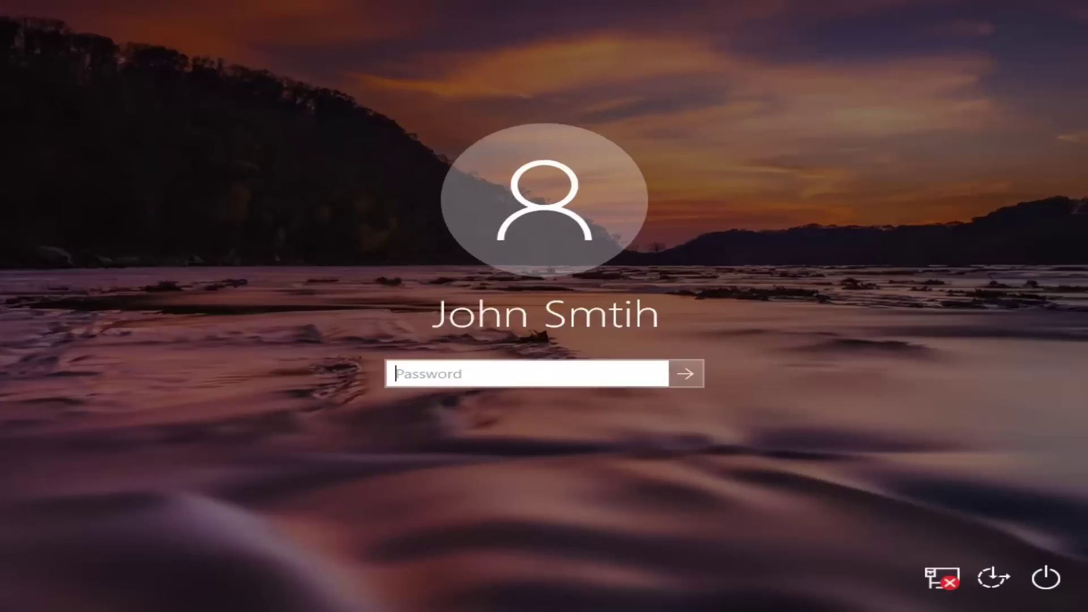
Sign in with the account password to load the Safe Mode desktop
{"action": "type", "text": "******"}
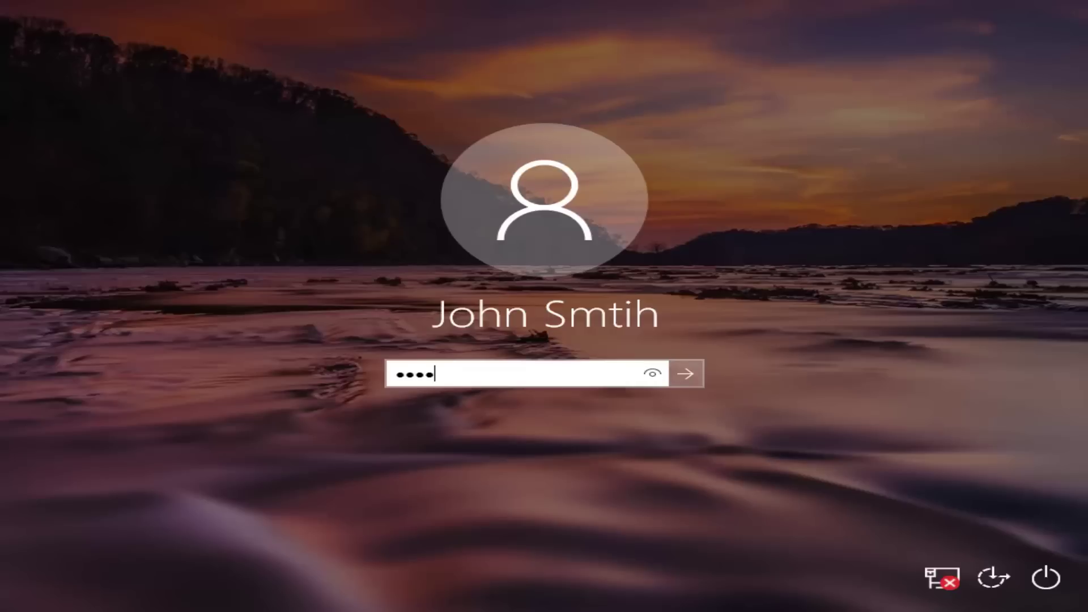
{"action": "type", "text": "*"}
{"action": "key", "text": "Return"}
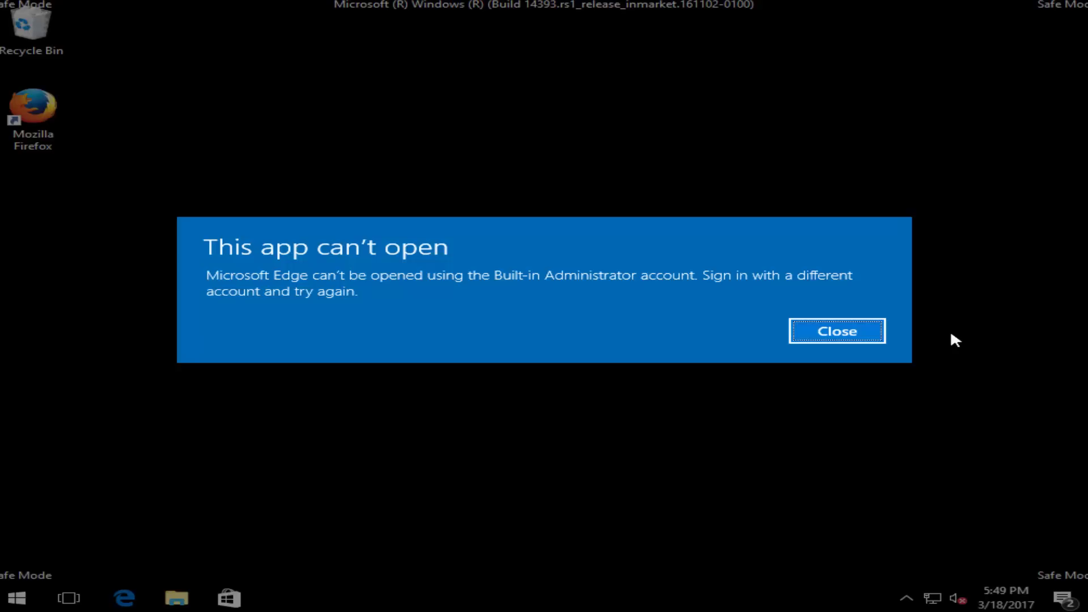
Dismiss the Microsoft Edge error and launch Device Manager by searching 'drivers' from Start
{"action": "left_click", "coordinate": [821, 332]}
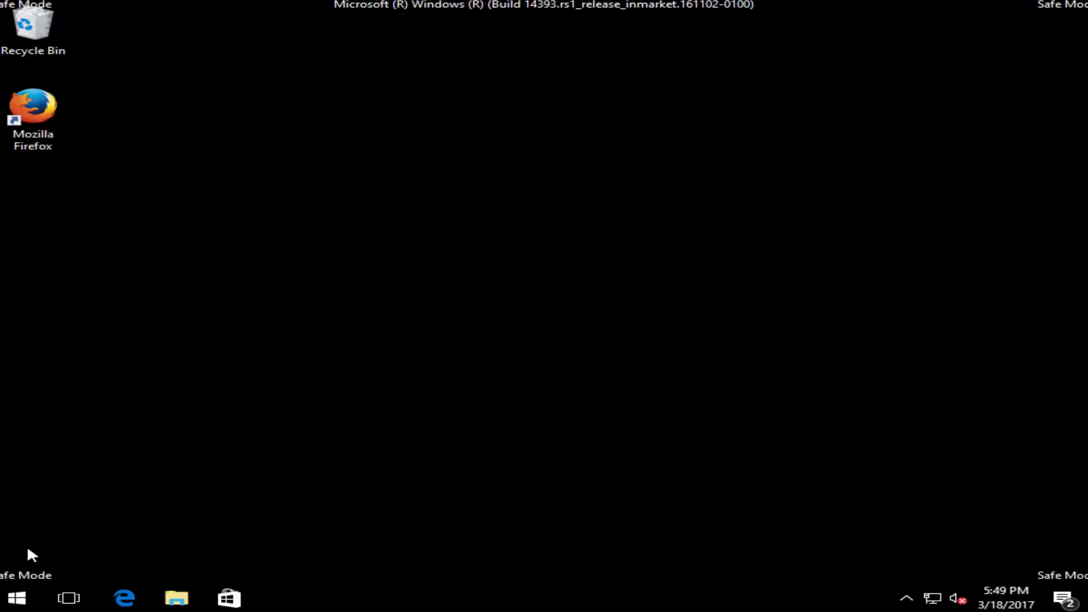
{"action": "left_click", "coordinate": [8, 600]}
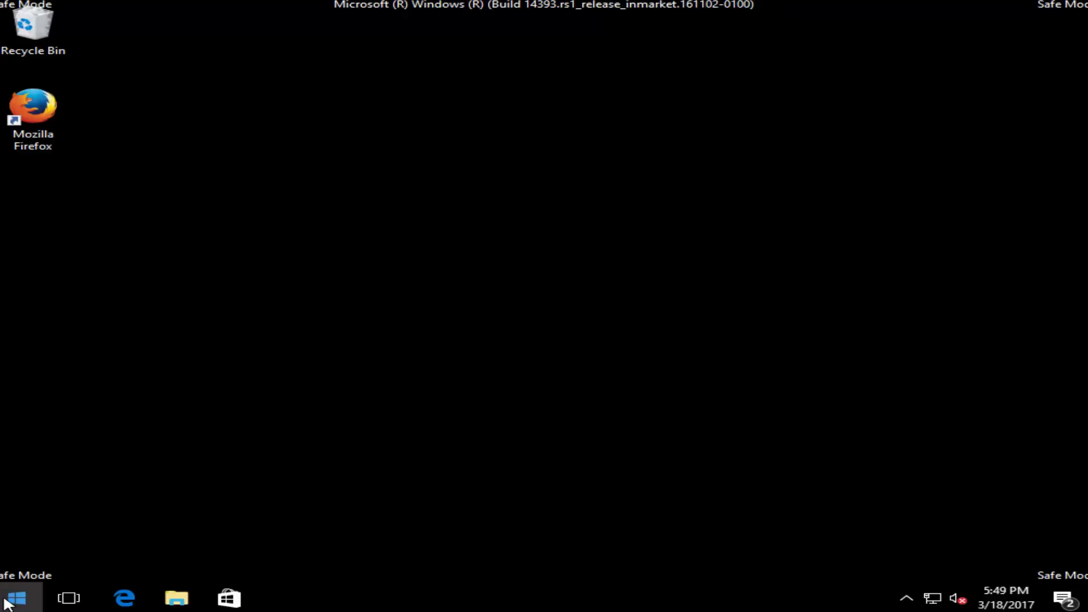
{"action": "type", "text": "drivers"}
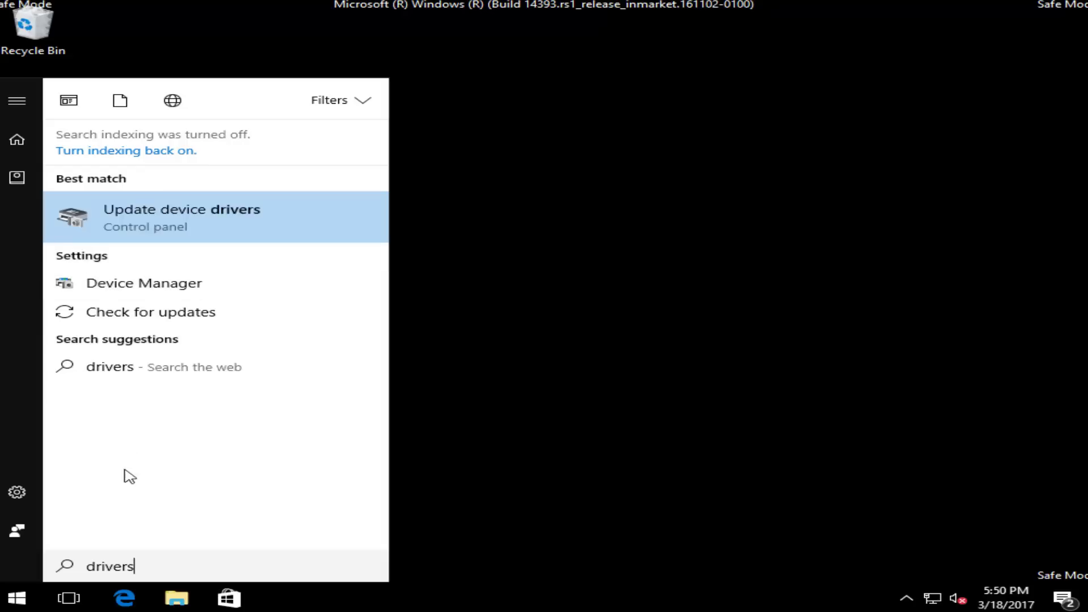
{"action": "left_click", "coordinate": [130, 285]}
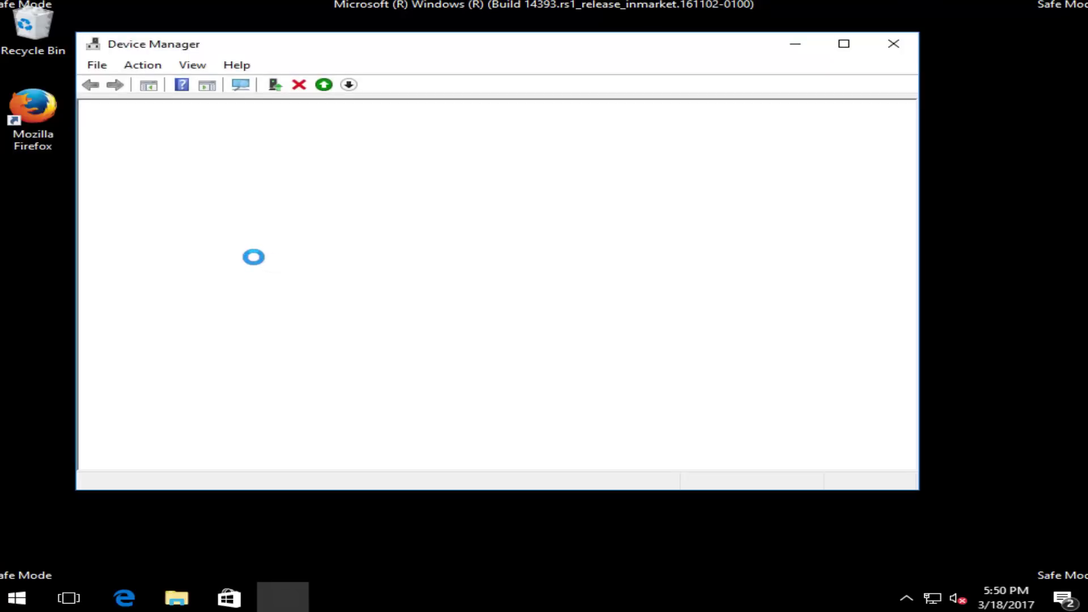
Centre Device Manager, collapse Monitors and Sensors, and expand Display adapters to show VMware SVGA 3D
{"action": "left_click_drag", "start_coordinate": [342, 51], "coordinate": [440, 57]}
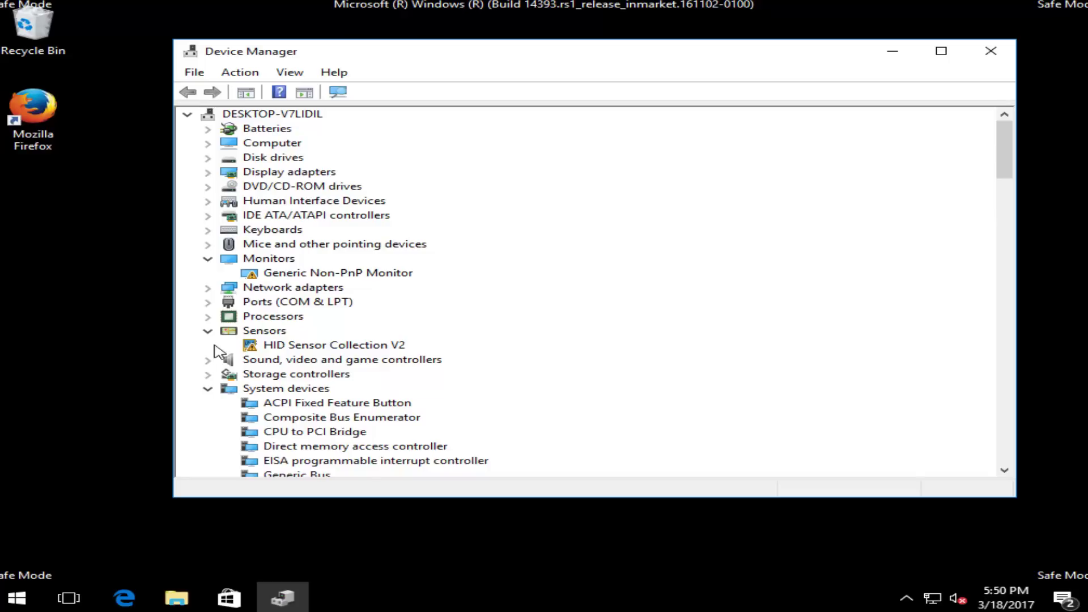
{"action": "left_click", "coordinate": [208, 259]}
{"action": "left_click", "coordinate": [207, 316]}
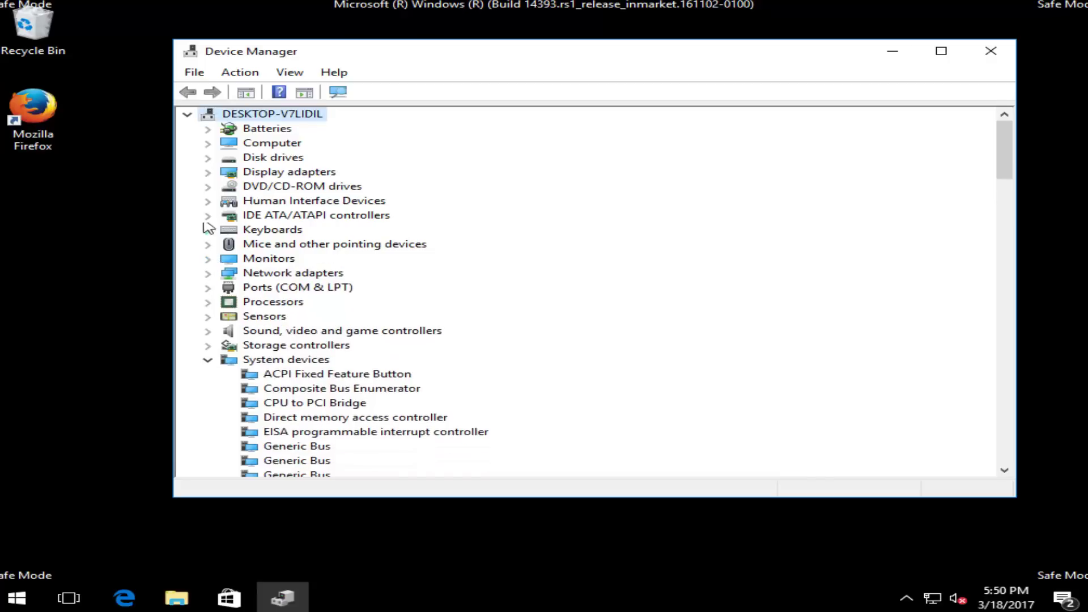
{"action": "left_click", "coordinate": [208, 172]}
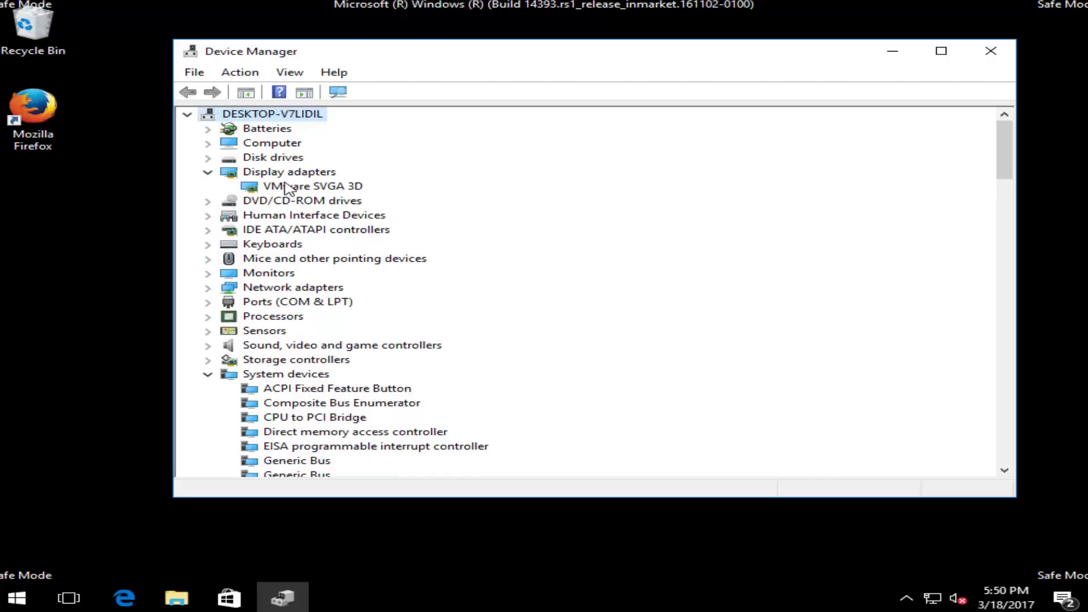
{"action": "right_click", "coordinate": [278, 191]}
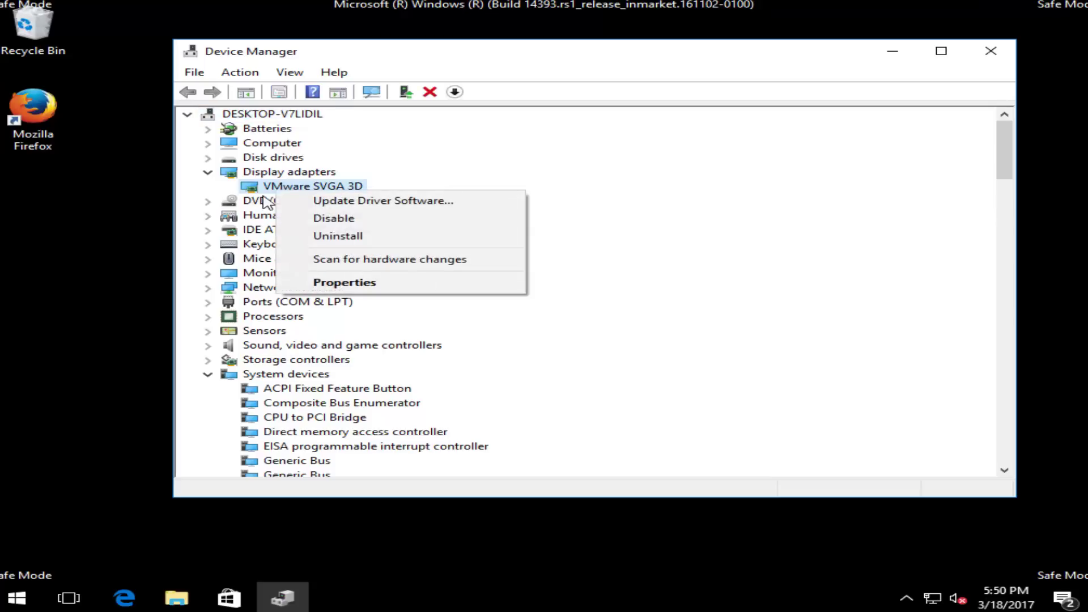
{"action": "left_click", "coordinate": [207, 171]}
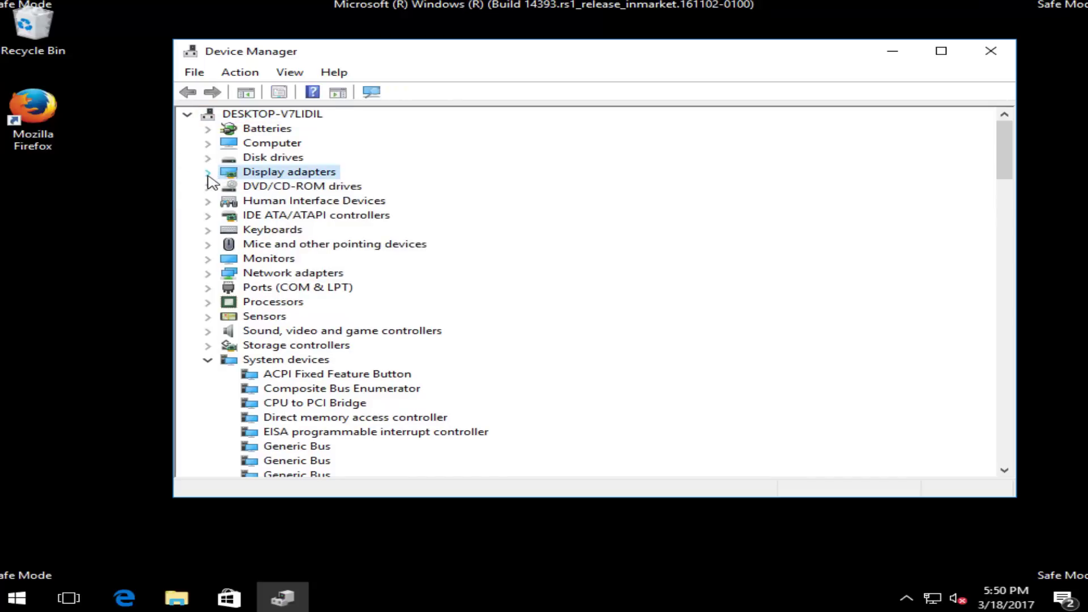
{"action": "double_click", "coordinate": [261, 173]}
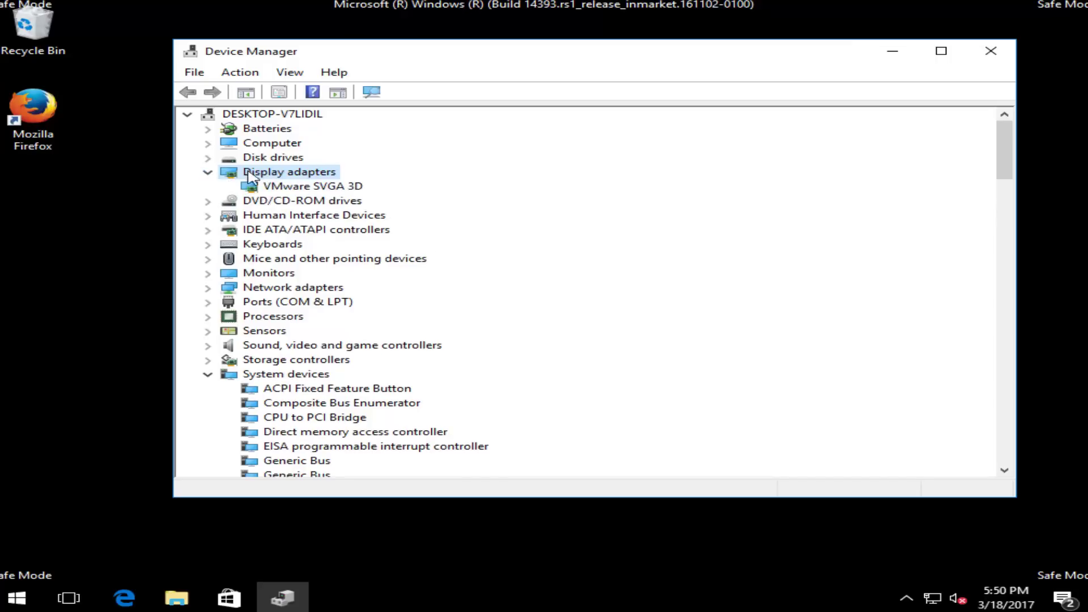
Search automatically for an updated VMware SVGA 3D driver, confirm it's current, and close the dialog
{"action": "right_click", "coordinate": [287, 188]}
{"action": "left_click", "coordinate": [366, 197]}
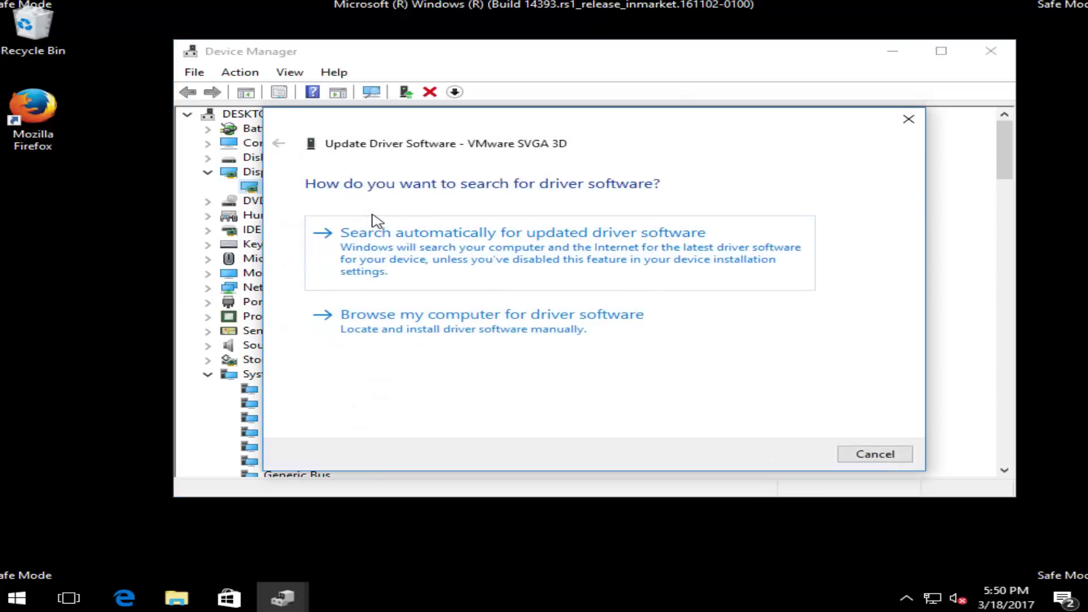
{"action": "left_click", "coordinate": [478, 257]}
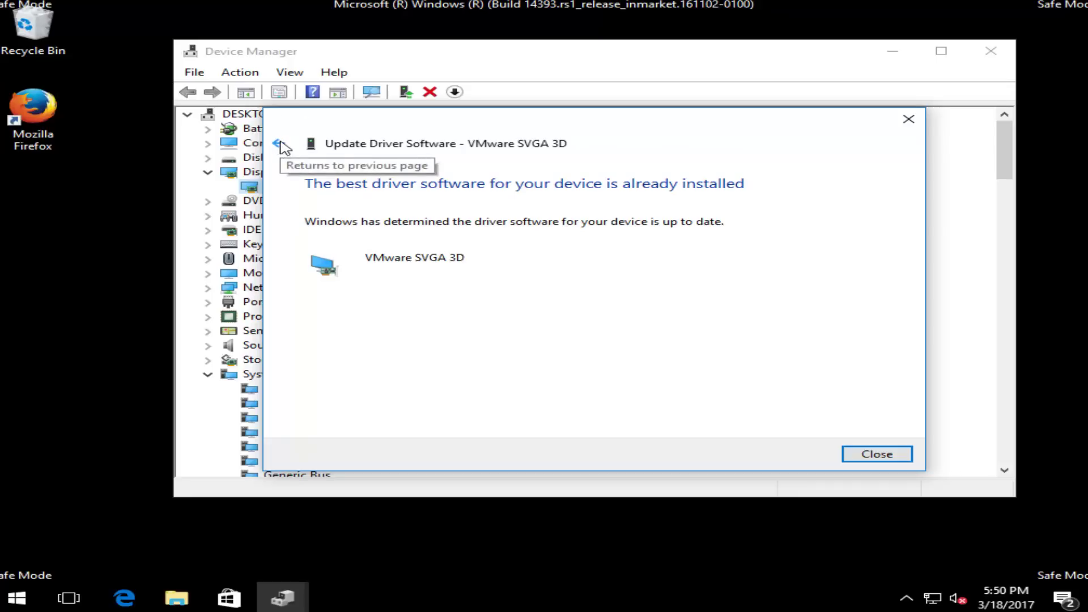
{"action": "left_click", "coordinate": [278, 145]}
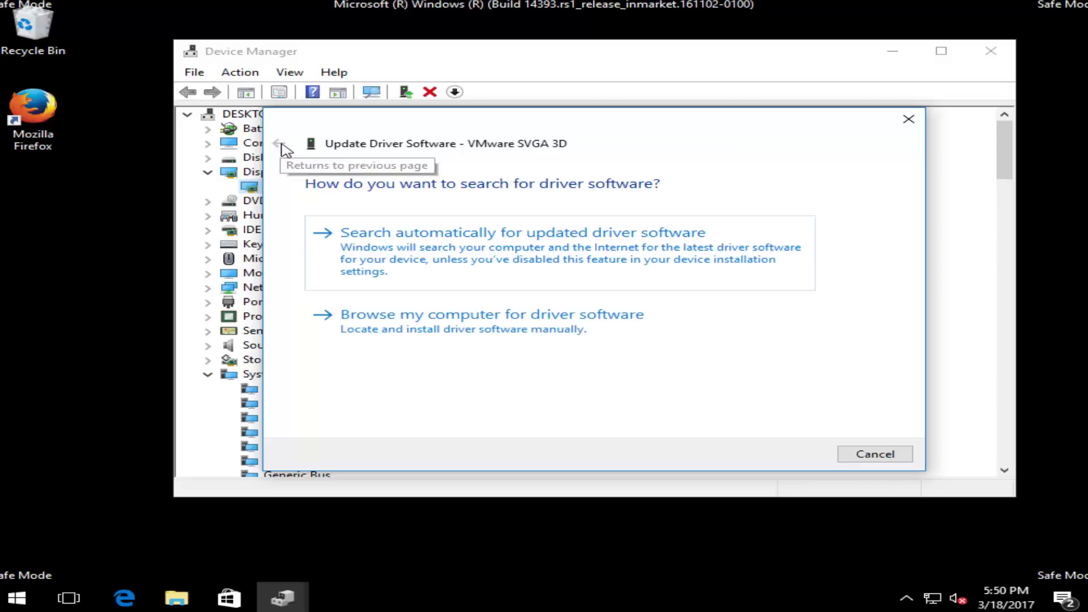
{"action": "left_click", "coordinate": [906, 126]}
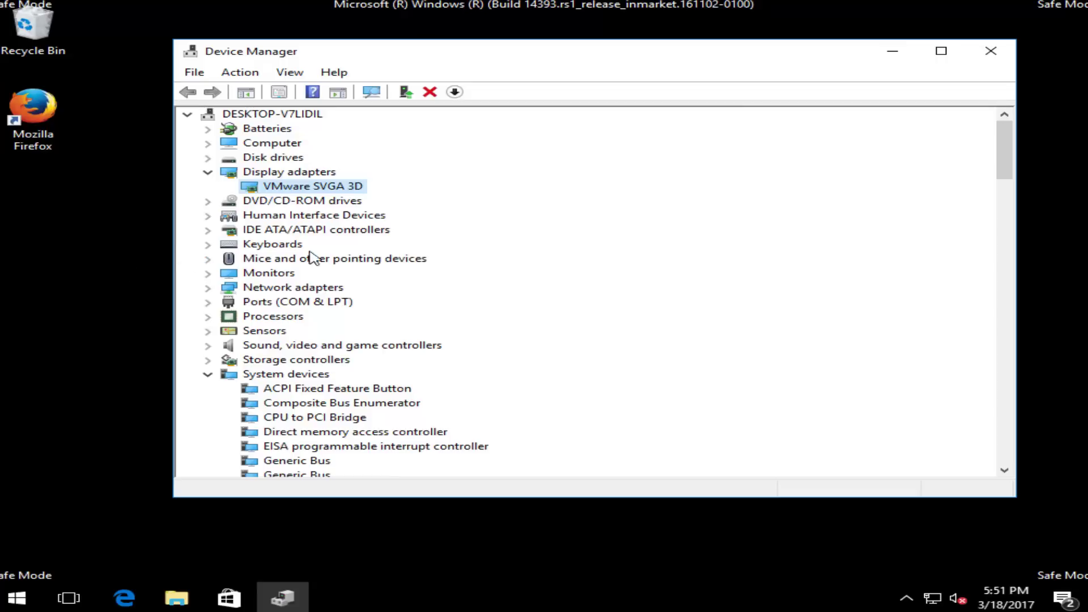
{"action": "left_click", "coordinate": [258, 274]}
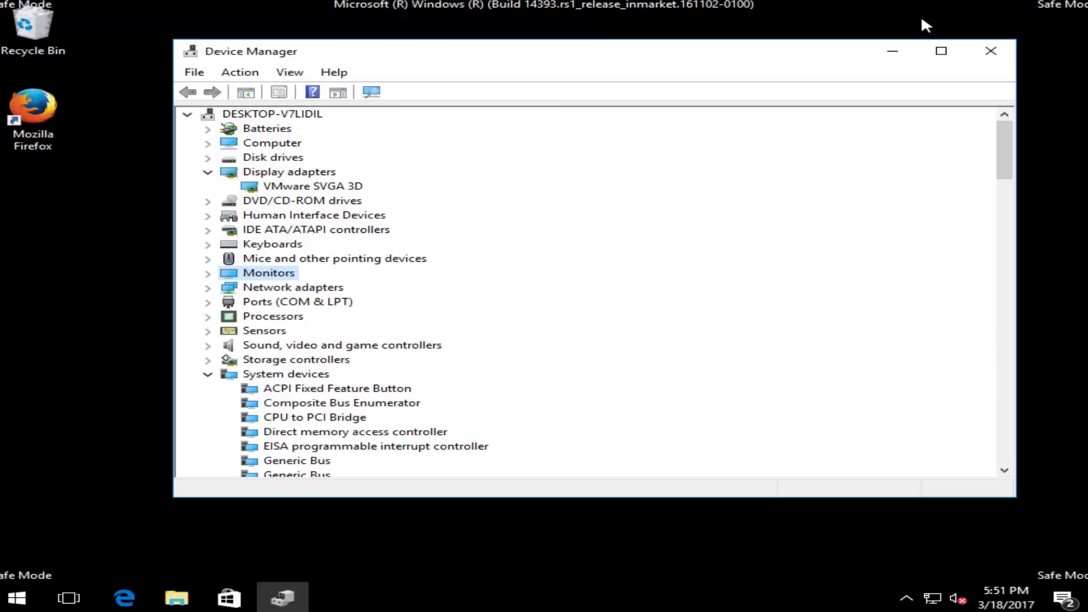
Close Device Manager and restart Windows from the Start menu's power options
{"action": "left_click", "coordinate": [987, 57]}
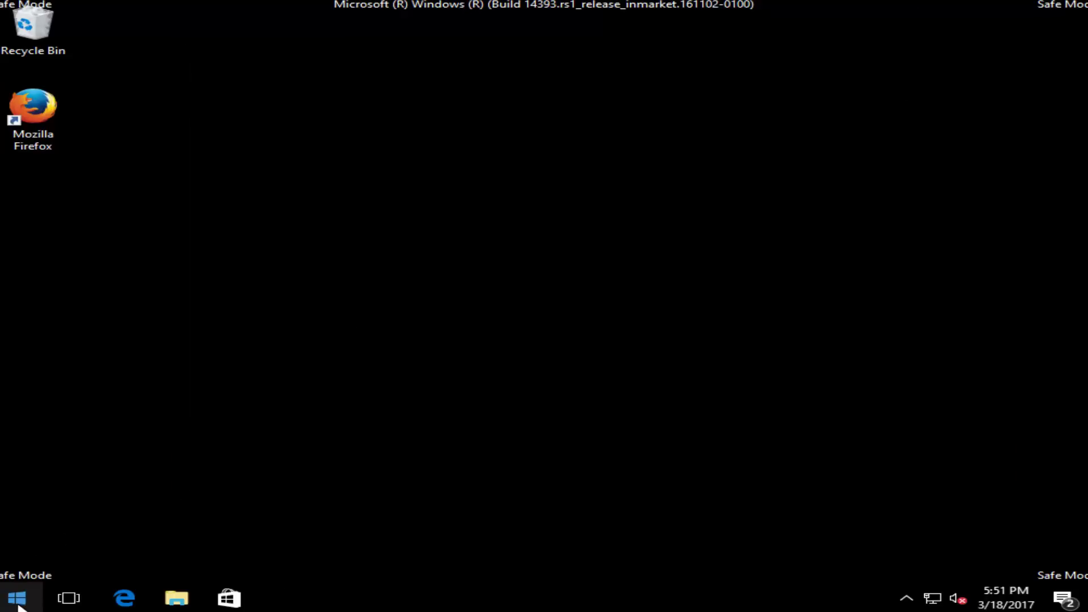
{"action": "left_click", "coordinate": [18, 605]}
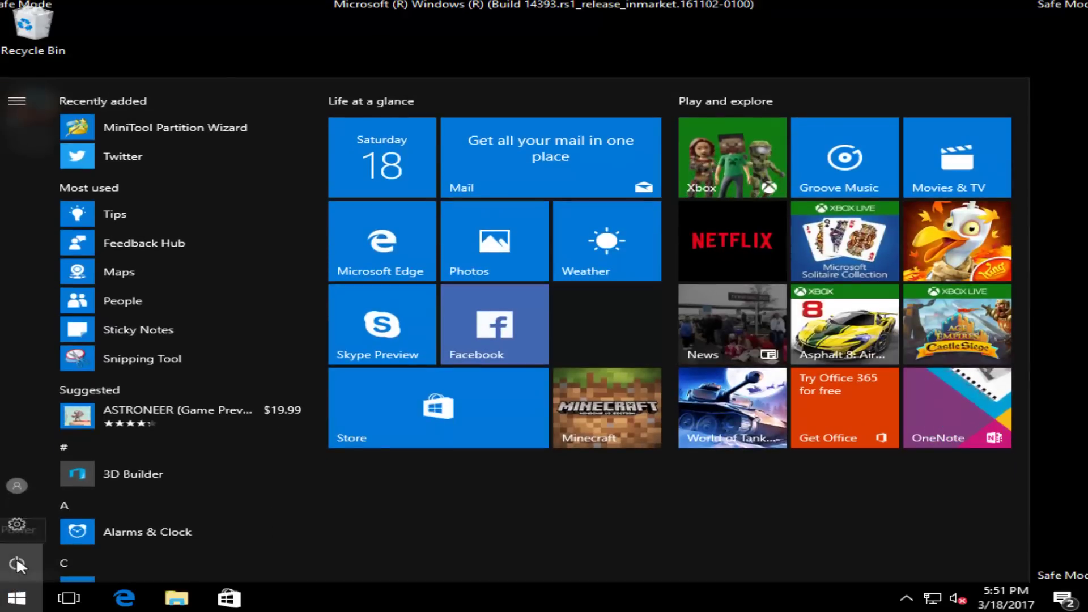
{"action": "left_click", "coordinate": [16, 561]}
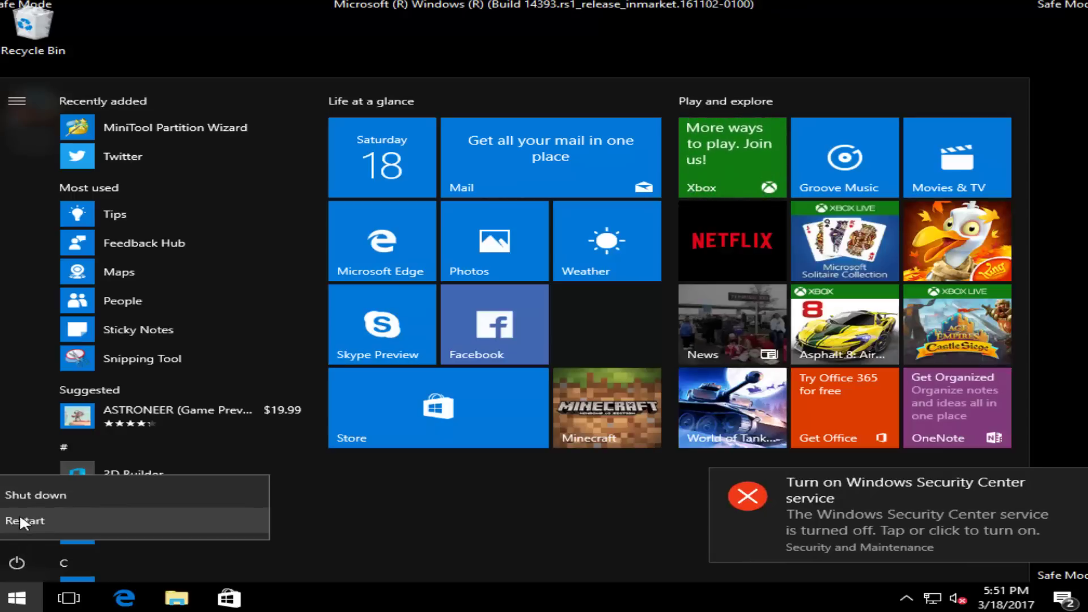
{"action": "left_click", "coordinate": [48, 519]}
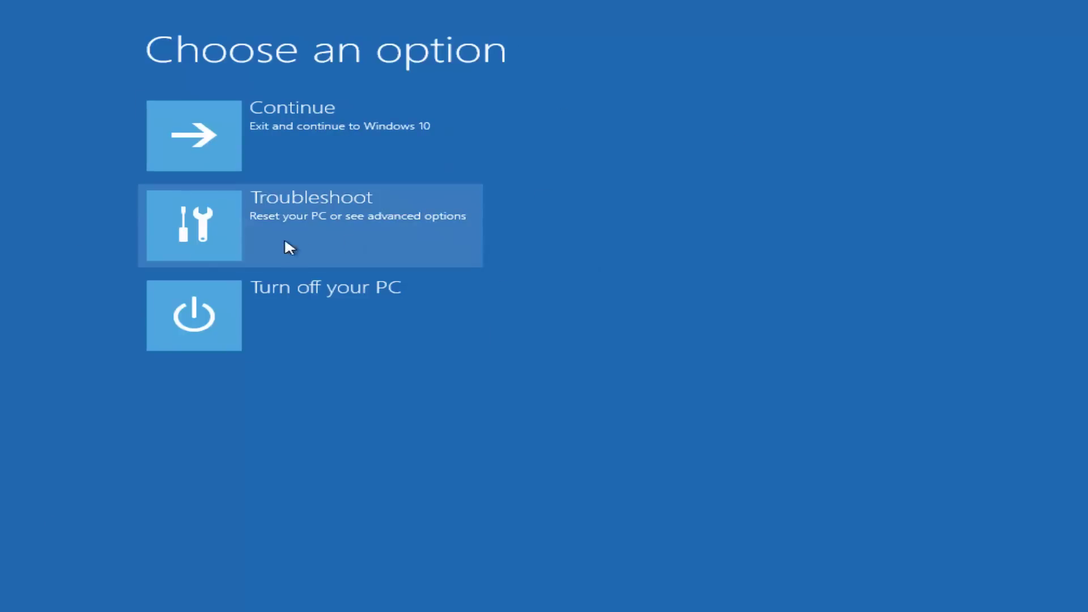
Go to Troubleshoot > Advanced options and launch System Image Recovery
{"action": "left_click", "coordinate": [266, 237]}
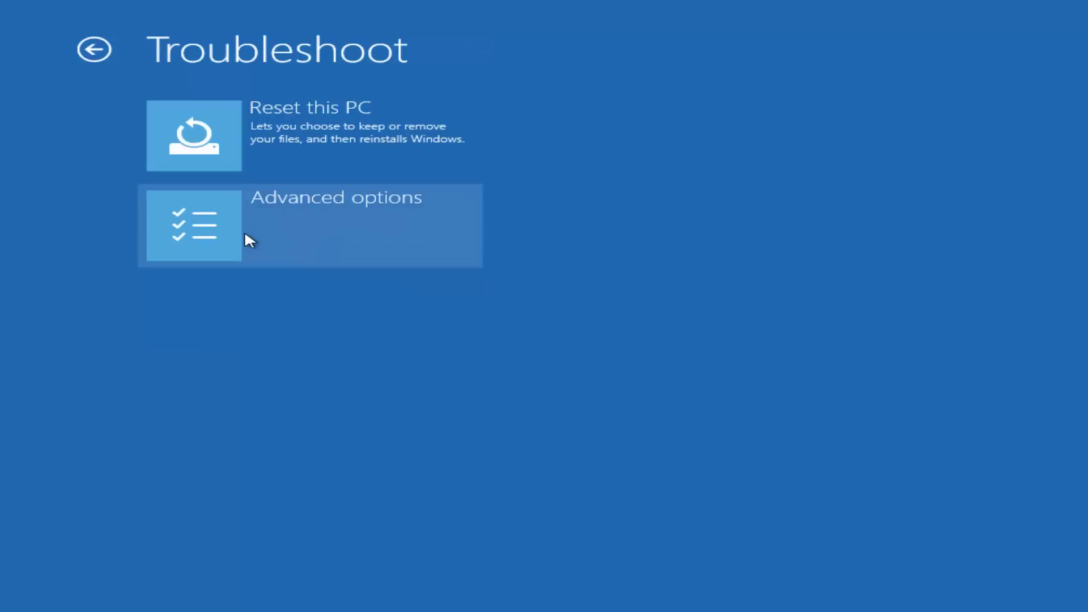
{"action": "left_click", "coordinate": [233, 226]}
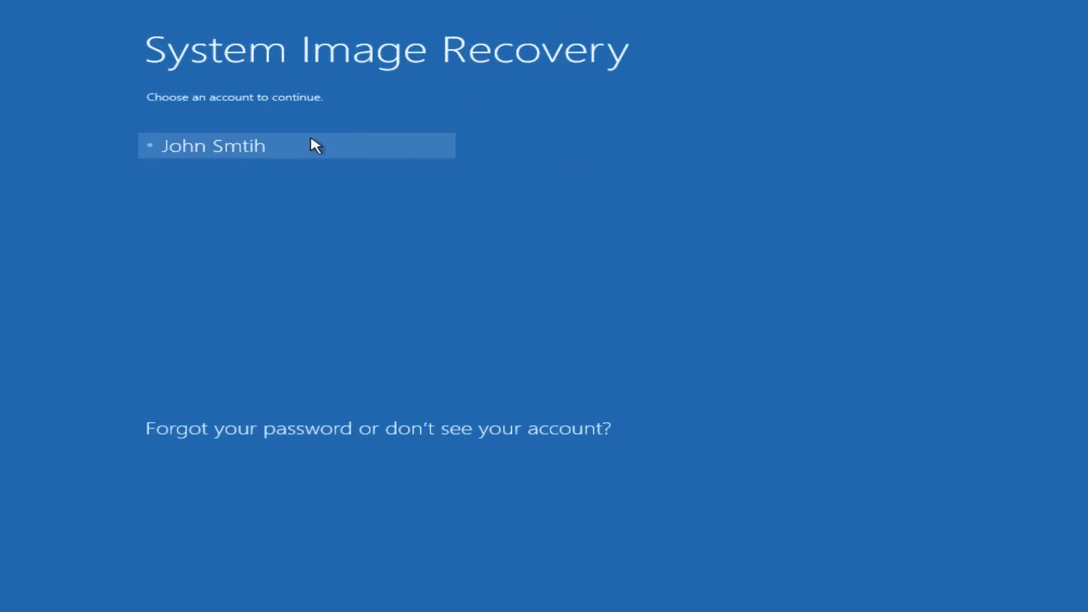
Pick the account, enter its password, dismiss the no-system-image error, and advance the Re-image wizard
{"action": "left_click", "coordinate": [266, 151]}
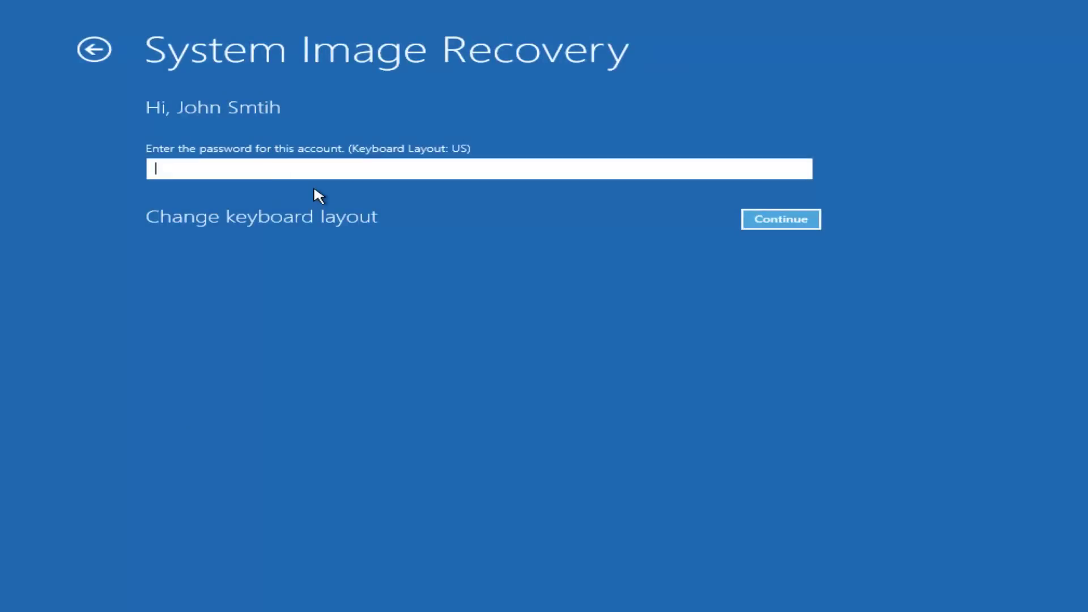
{"action": "type", "text": "********"}
{"action": "key", "text": "Return"}
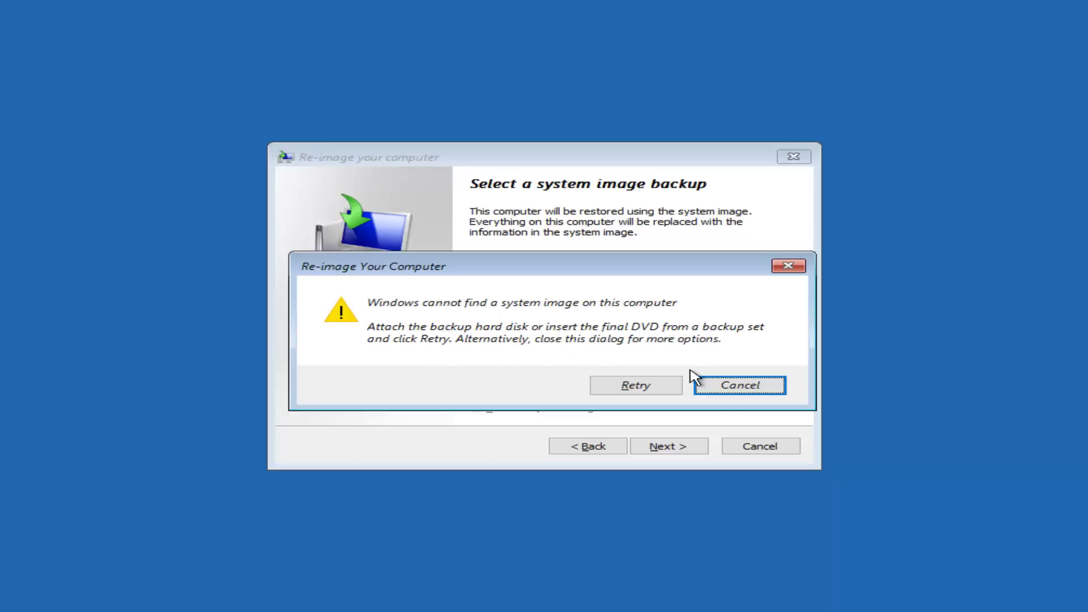
{"action": "left_click", "coordinate": [733, 388]}
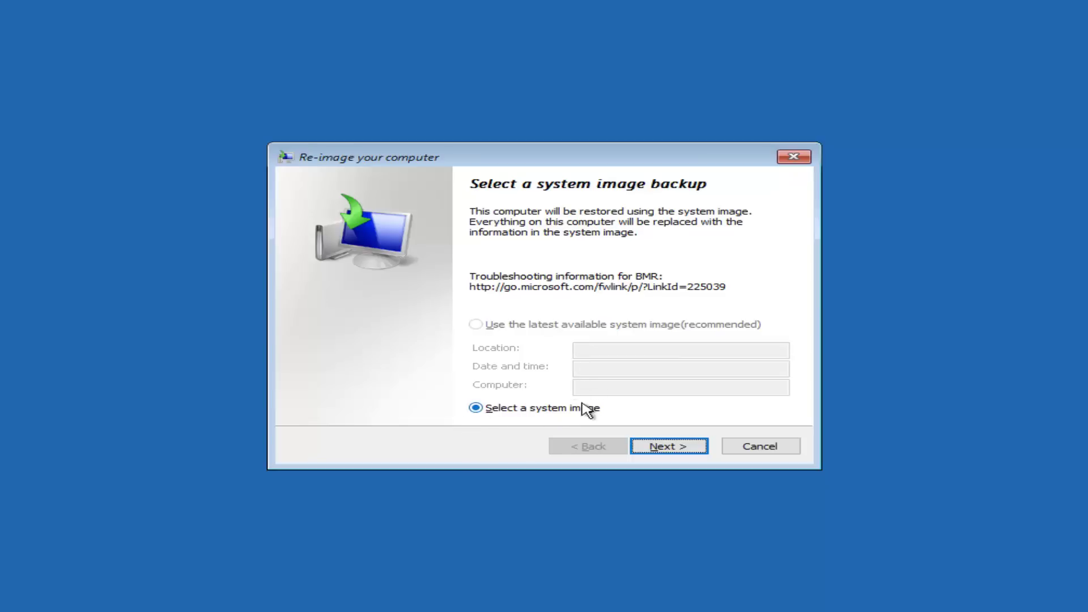
{"action": "left_click", "coordinate": [677, 448]}
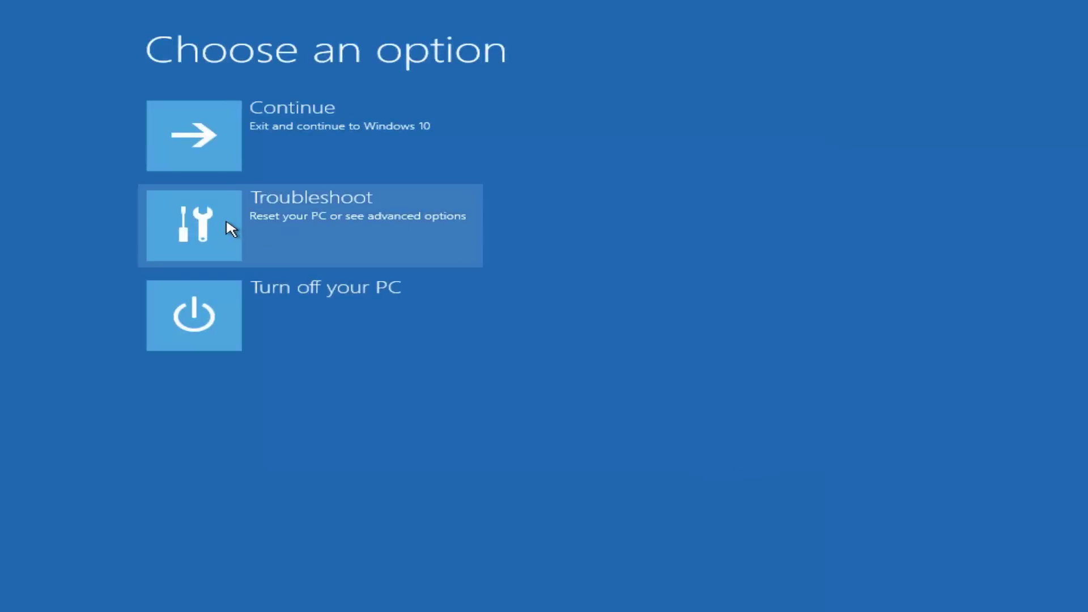
Run System Restore from Troubleshoot > Advanced options and cancel after it reports no restore points
{"action": "left_click", "coordinate": [288, 226]}
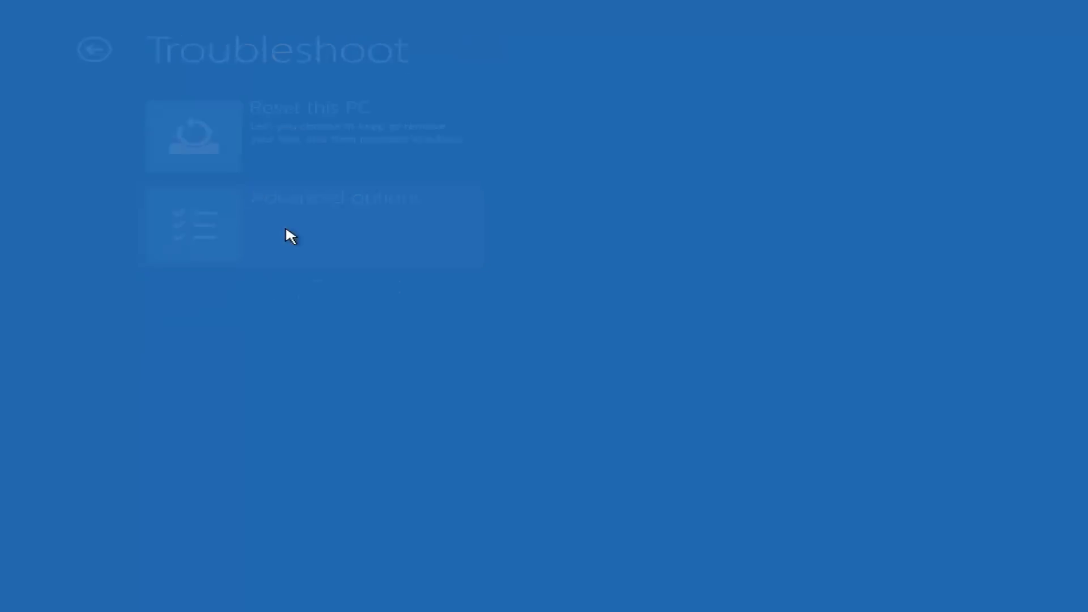
{"action": "left_click", "coordinate": [237, 225]}
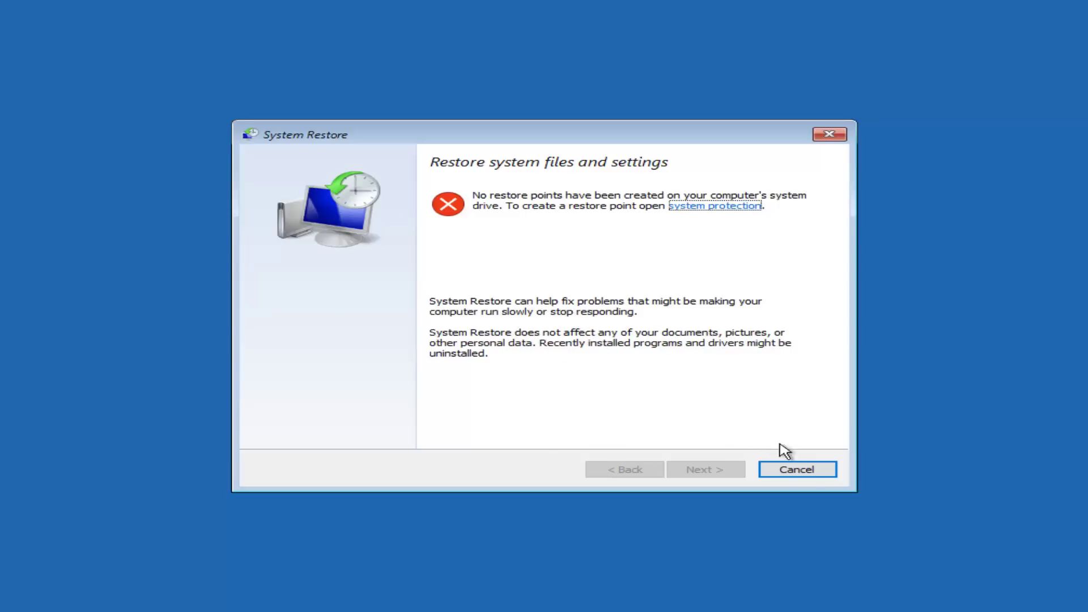
{"action": "left_click", "coordinate": [798, 474]}
{"action": "left_click", "coordinate": [340, 250]}
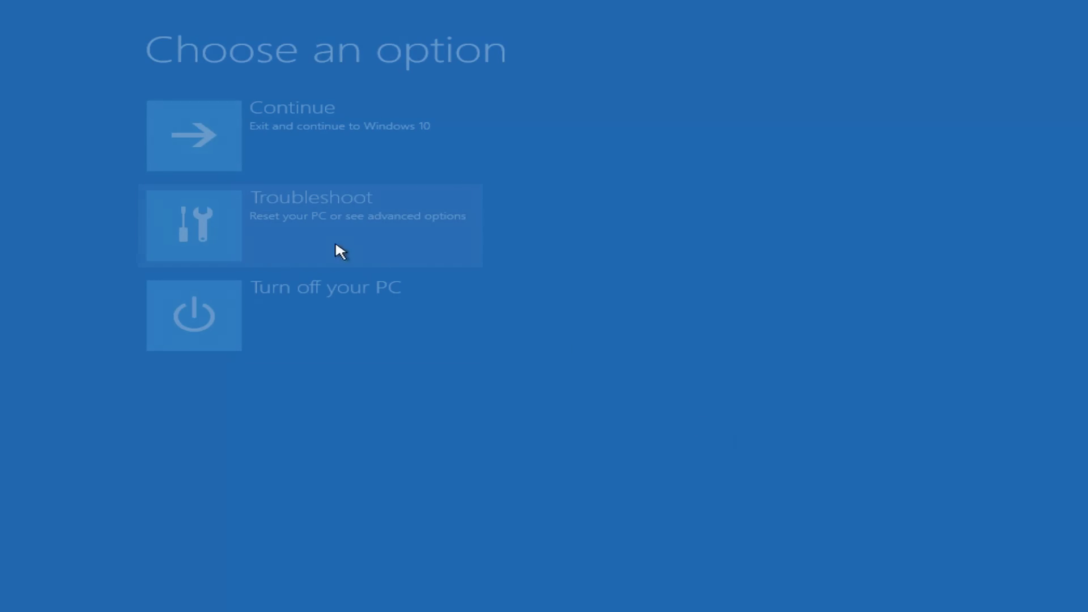
{"action": "left_click", "coordinate": [383, 221]}
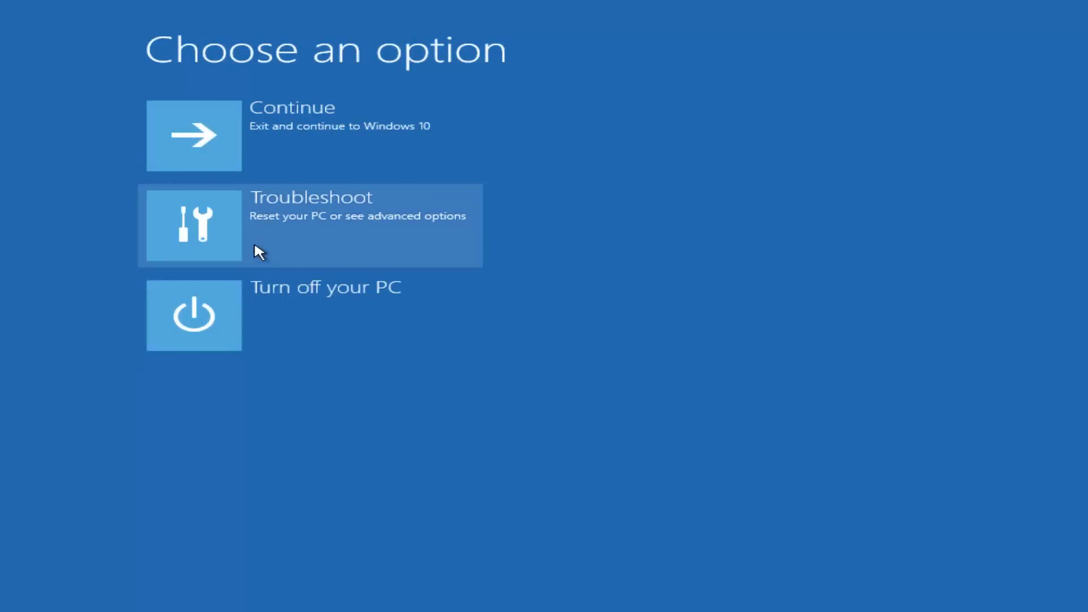
Open Troubleshoot and then Advanced options to list System Restore, Command Prompt and other tools
{"action": "left_click", "coordinate": [255, 245]}
{"action": "left_click", "coordinate": [235, 226]}
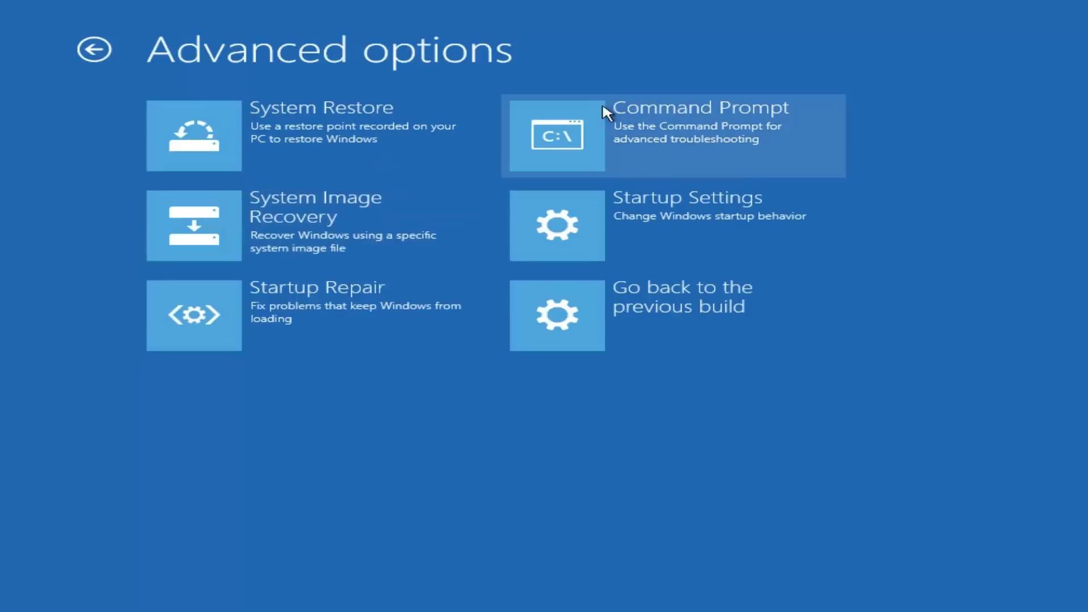